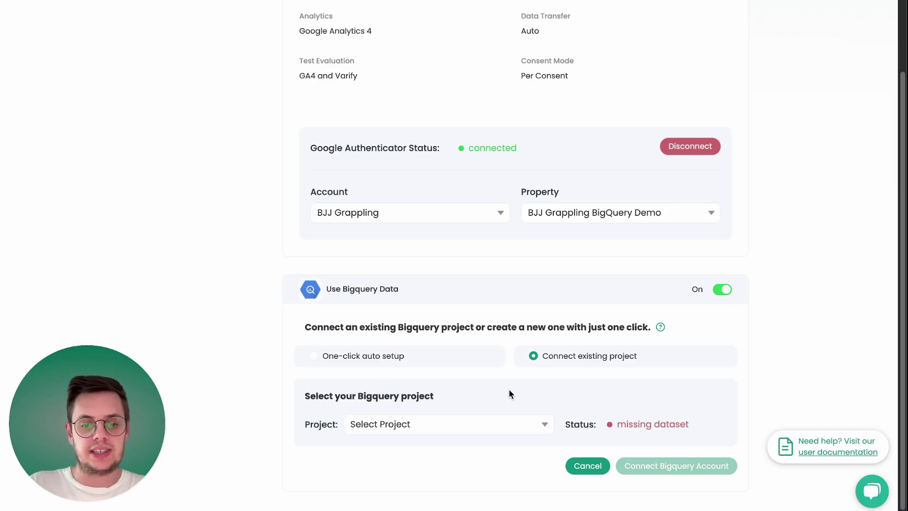
Switch the BigQuery connection to one-click auto setup and create a new BigQuery project
left_click(315, 356)
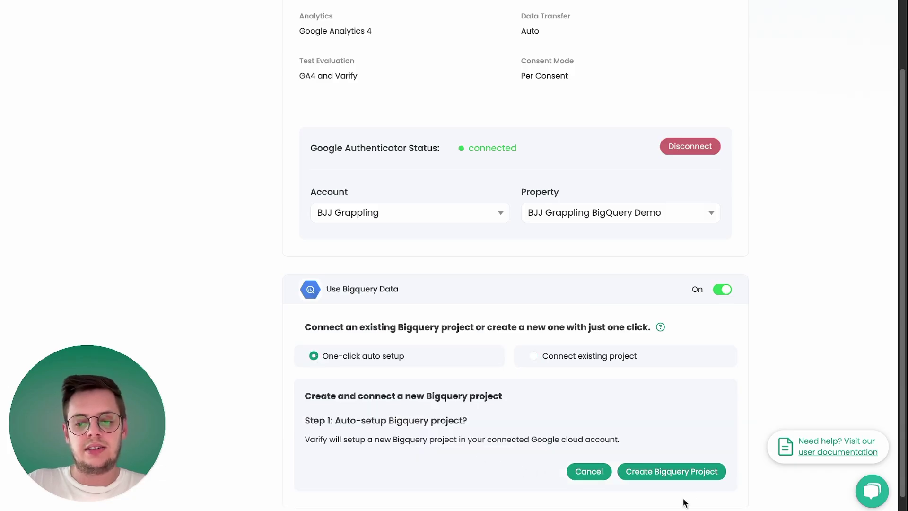
left_click(684, 477)
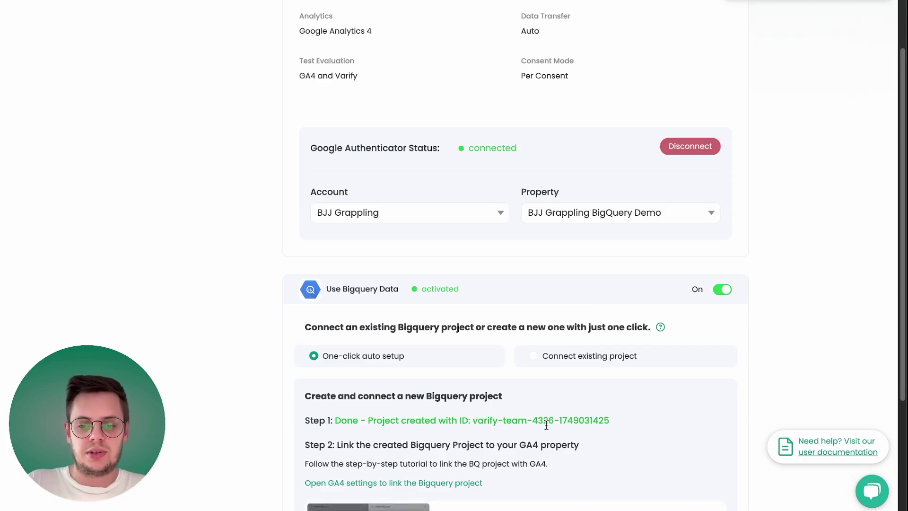
scroll(546, 425, "down", 3)
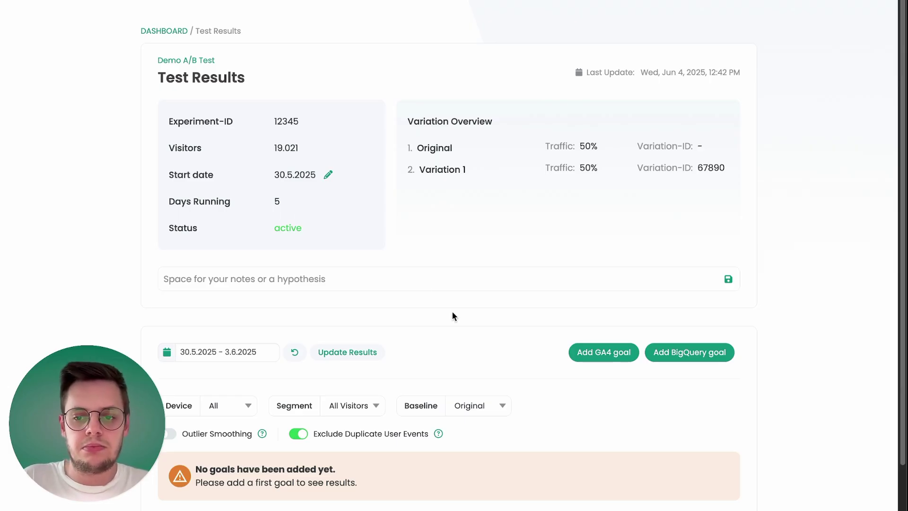
Add a GA4 goal for the view_item event to the Demo A/B Test results
scroll(488, 346, "down", 1)
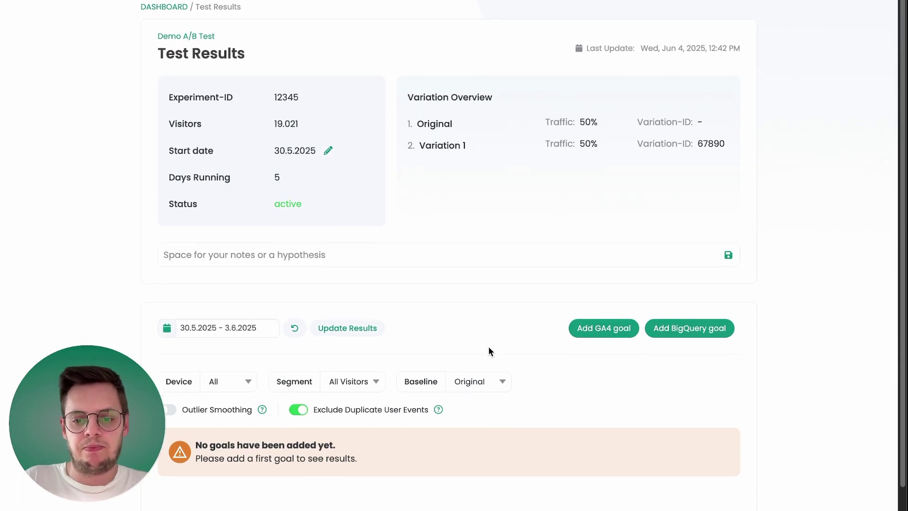
left_click(598, 329)
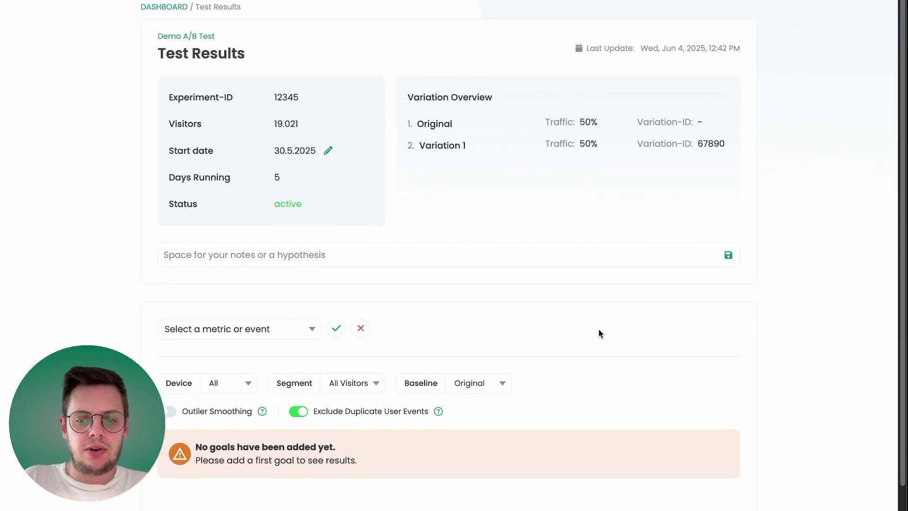
left_click(279, 330)
scroll(279, 330, "down", 5)
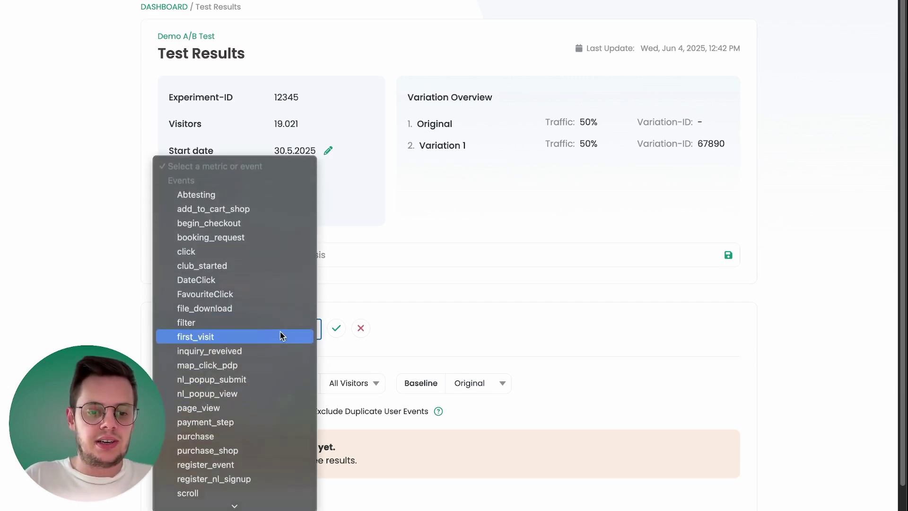
scroll(279, 331, "down", 5)
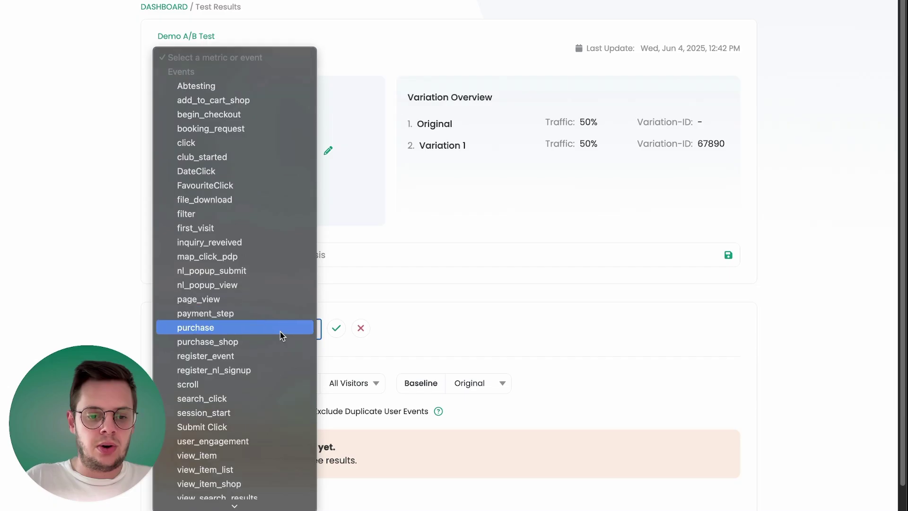
left_click(215, 456)
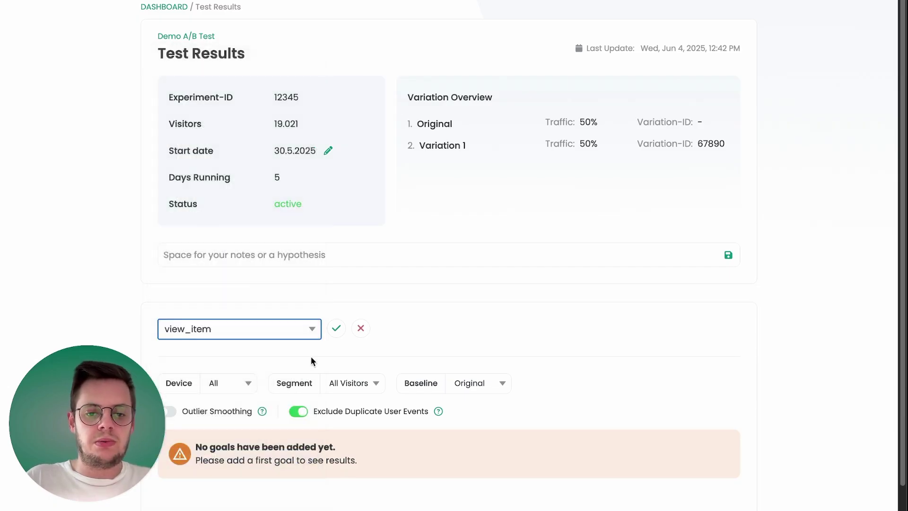
left_click(334, 330)
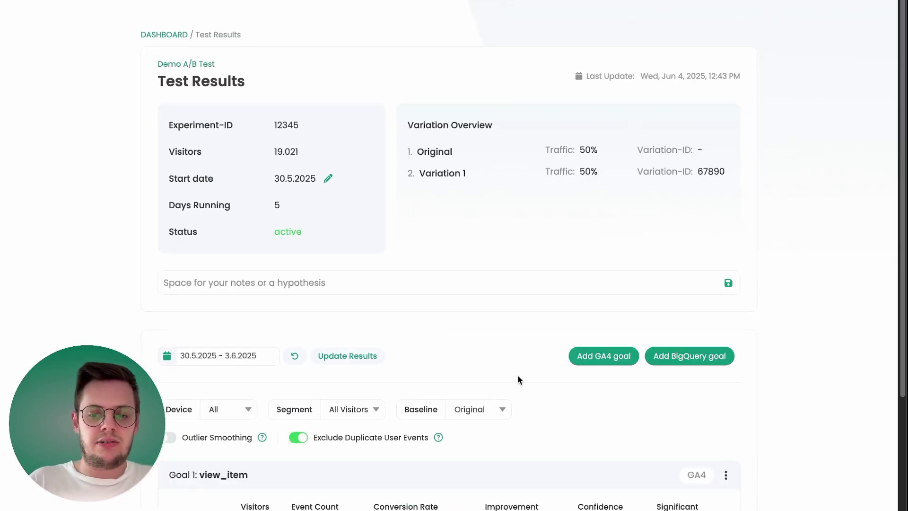
Add a BigQuery goal for the view_item event with the type Count to the test results
scroll(517, 377, "down", 2)
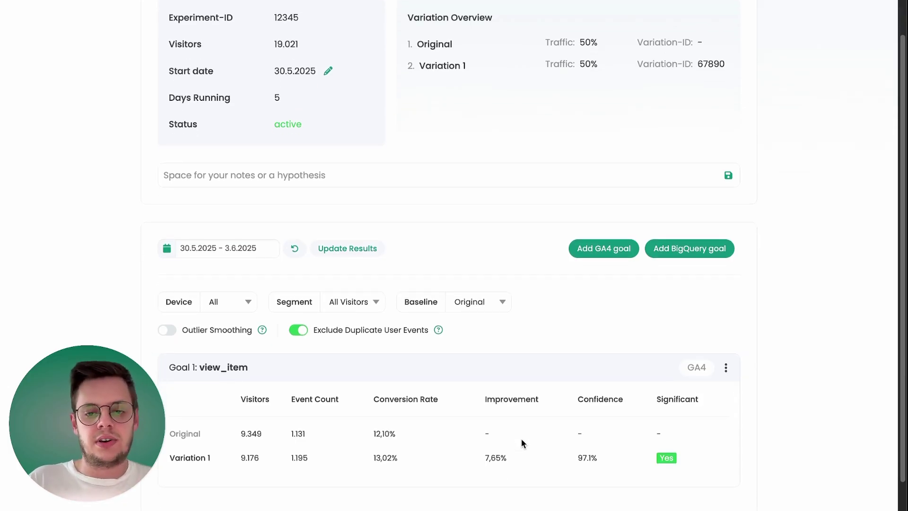
scroll(586, 339, "down", 1)
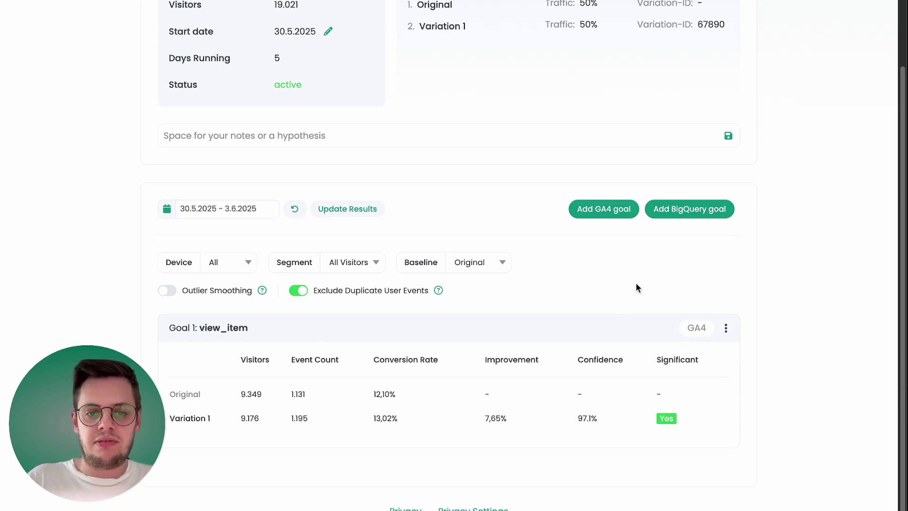
left_click(683, 214)
left_click(199, 213)
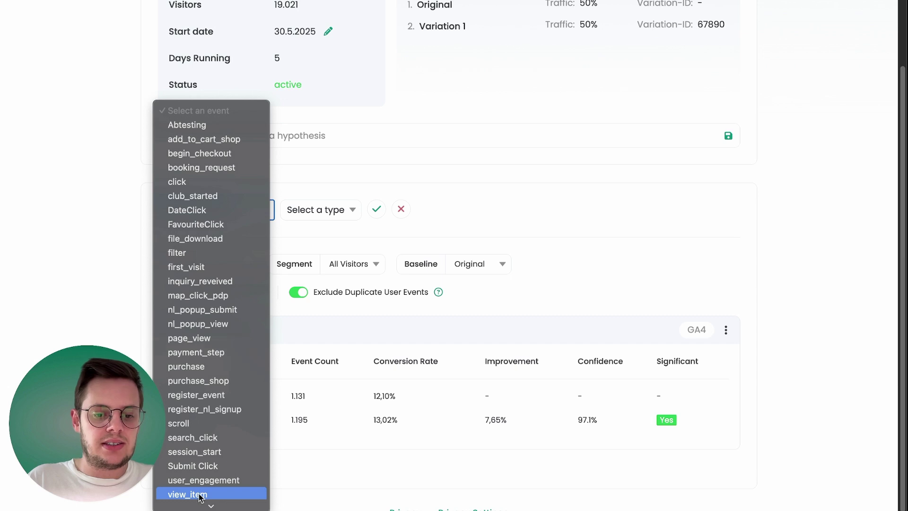
scroll(199, 495, "down", 2)
left_click(204, 460)
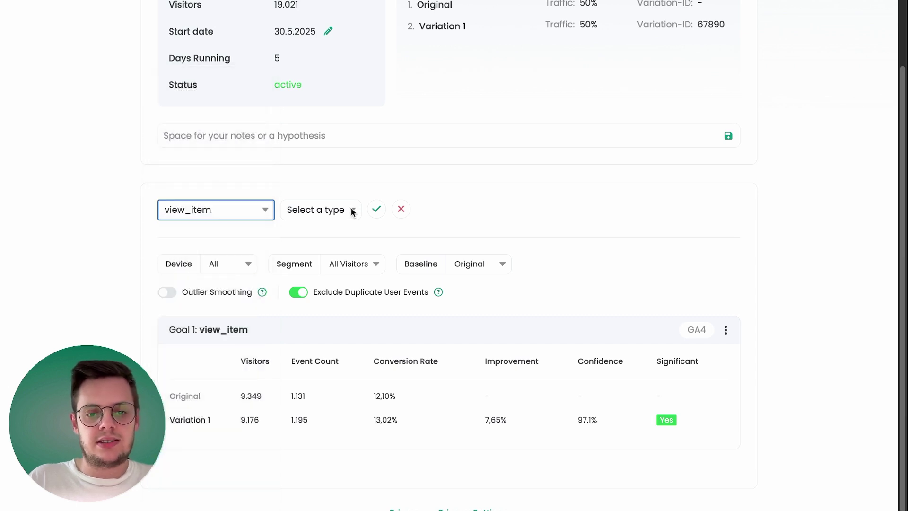
left_click(348, 213)
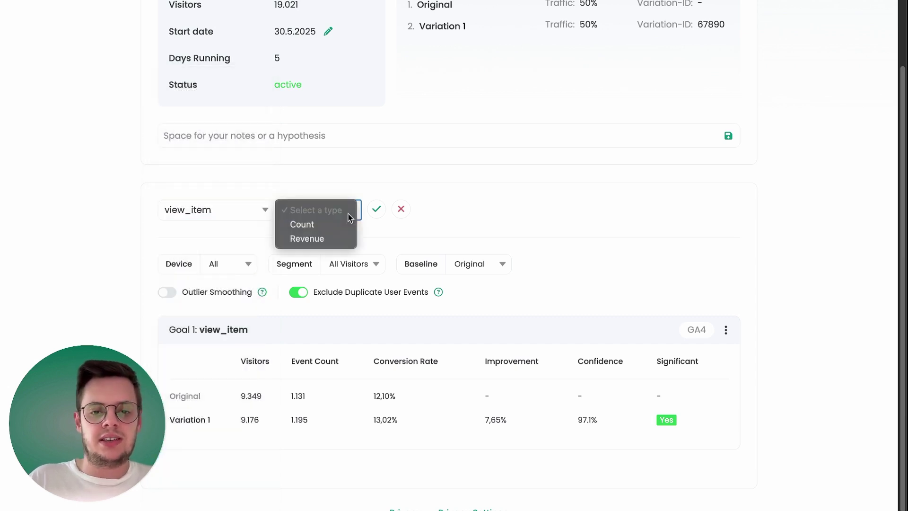
left_click(324, 224)
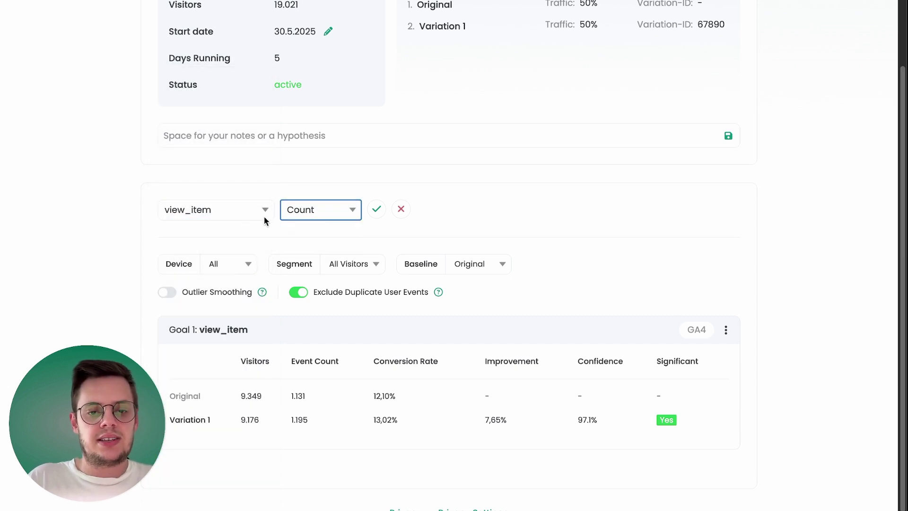
left_click(377, 213)
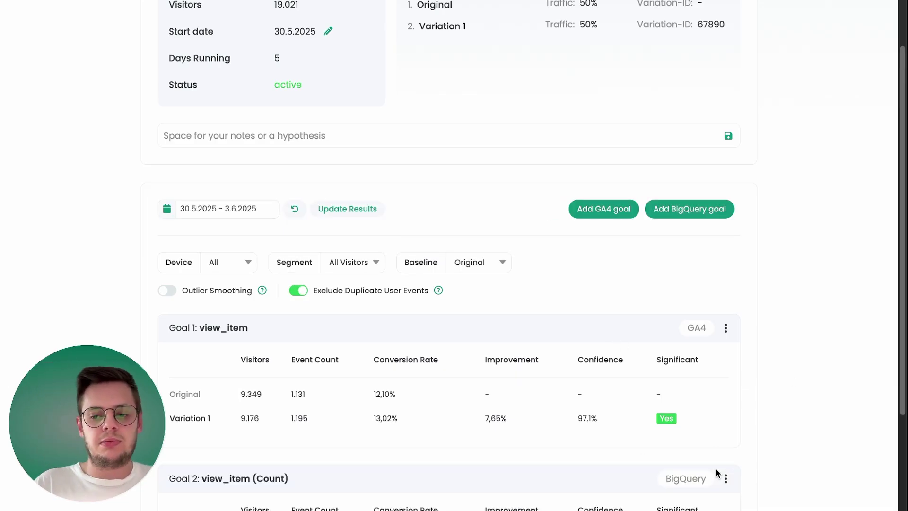
Filter the results of both view_item goals to Mobile devices
scroll(715, 467, "down", 3)
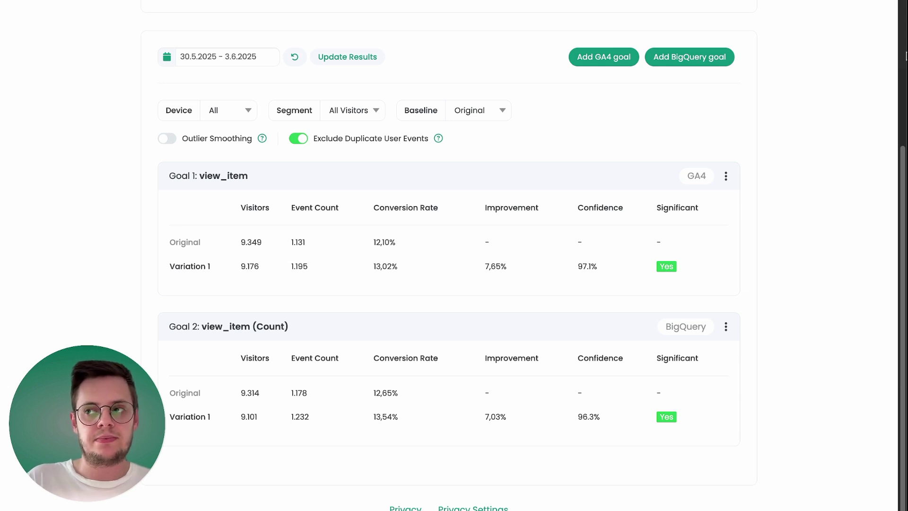
scroll(831, 77, "up", 1)
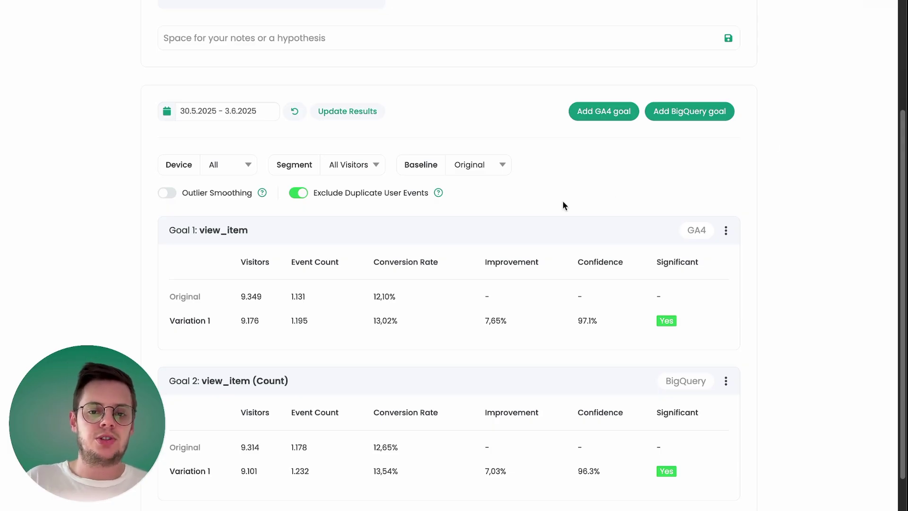
left_click(248, 170)
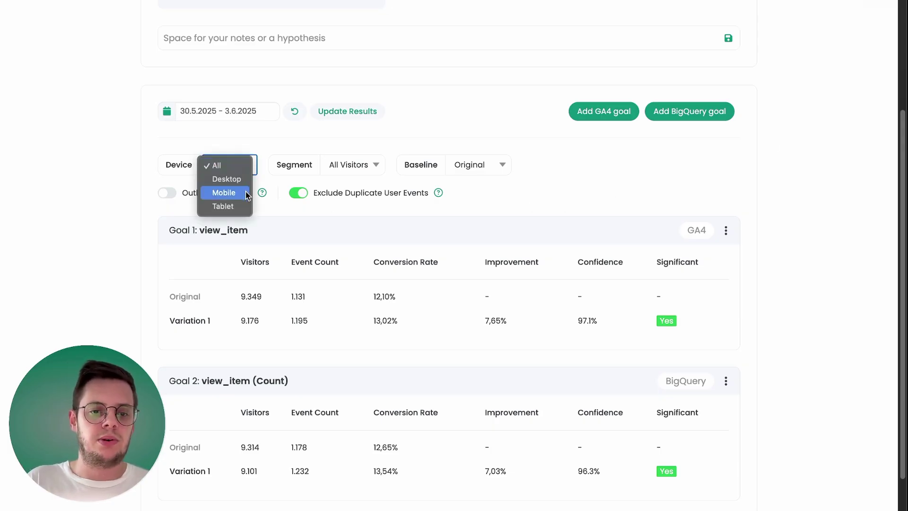
left_click(224, 192)
scroll(825, 296, "down", 3)
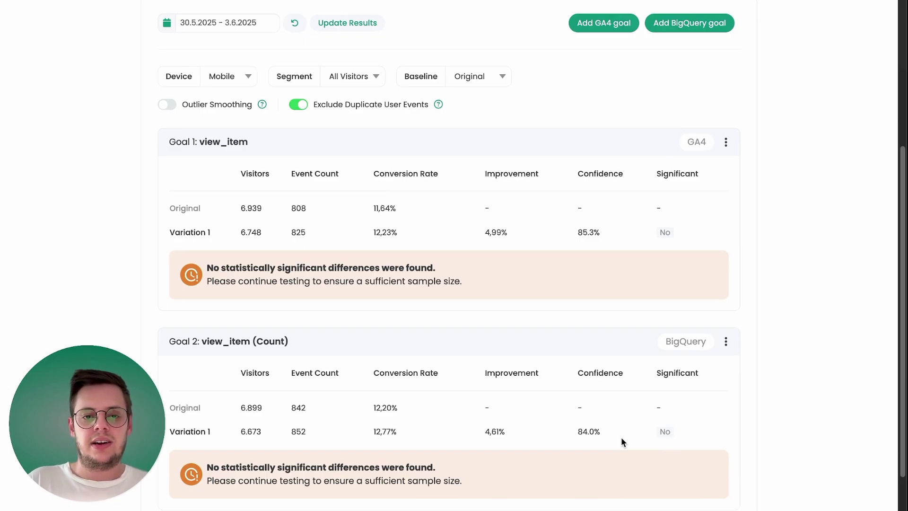
Add a BigQuery goal for the purchase event with the type Revenue and review its results below the view_item goals
scroll(836, 194, "up", 1)
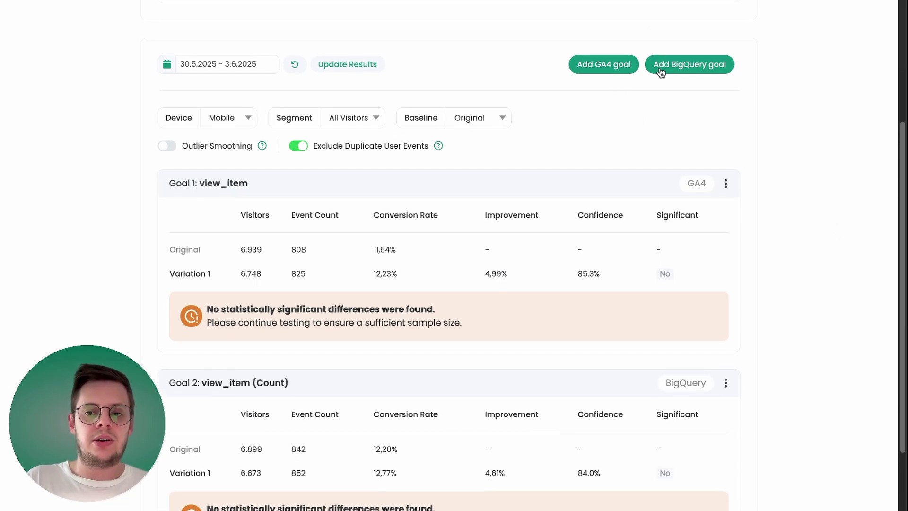
left_click(661, 73)
left_click(219, 68)
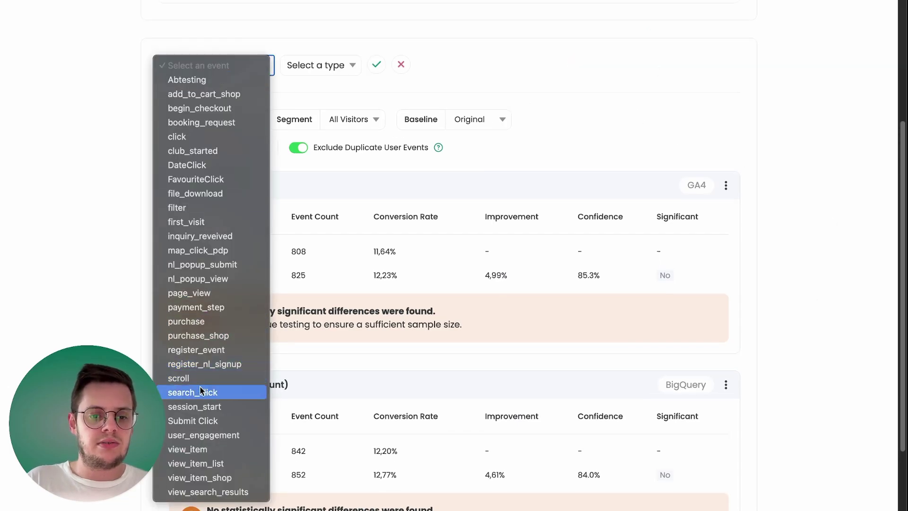
left_click(202, 321)
left_click(331, 70)
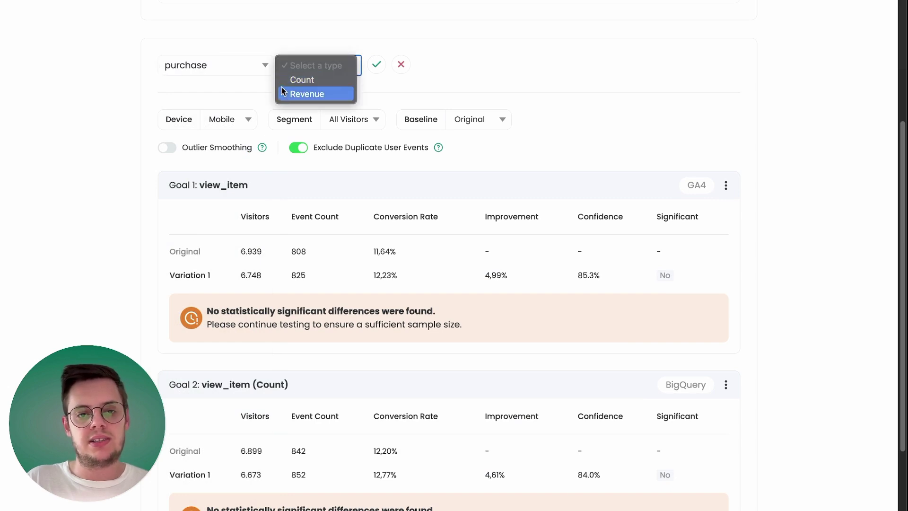
left_click(294, 94)
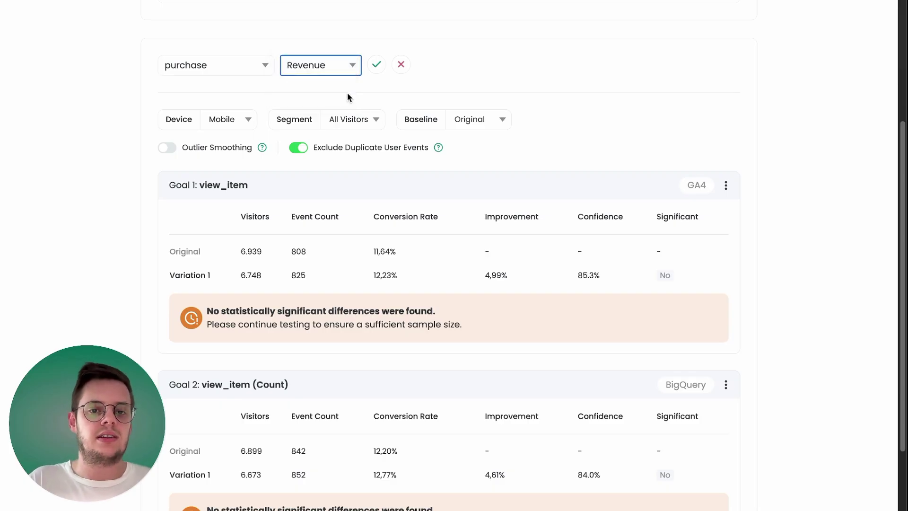
left_click(376, 66)
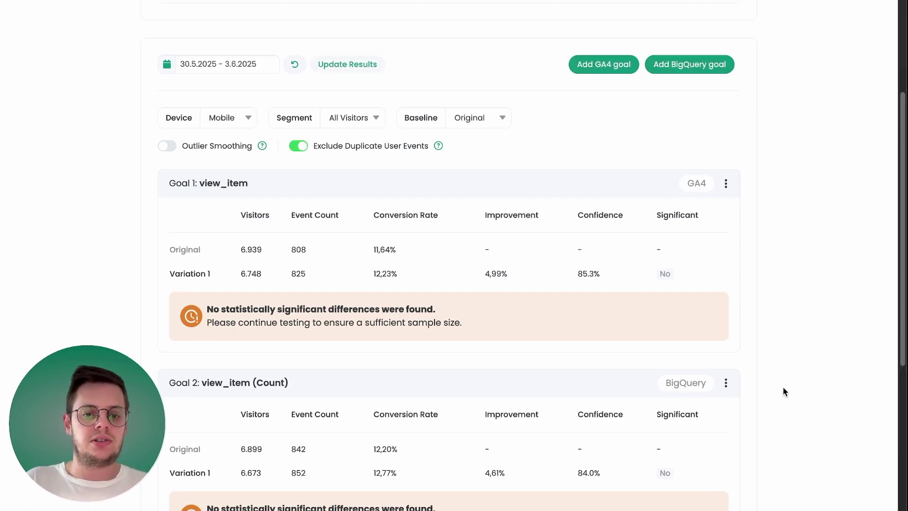
scroll(783, 391, "down", 6)
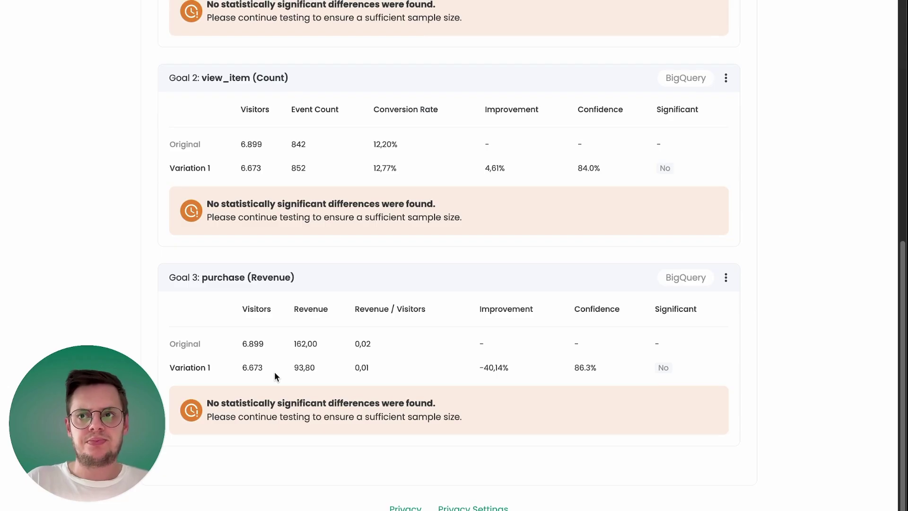
scroll(799, 265, "up", 9)
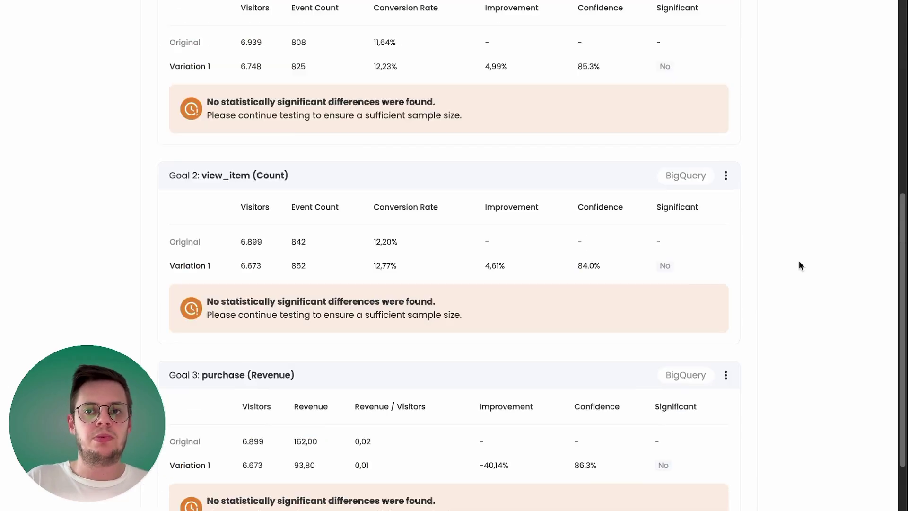
scroll(798, 265, "down", 5)
scroll(798, 265, "down", 4)
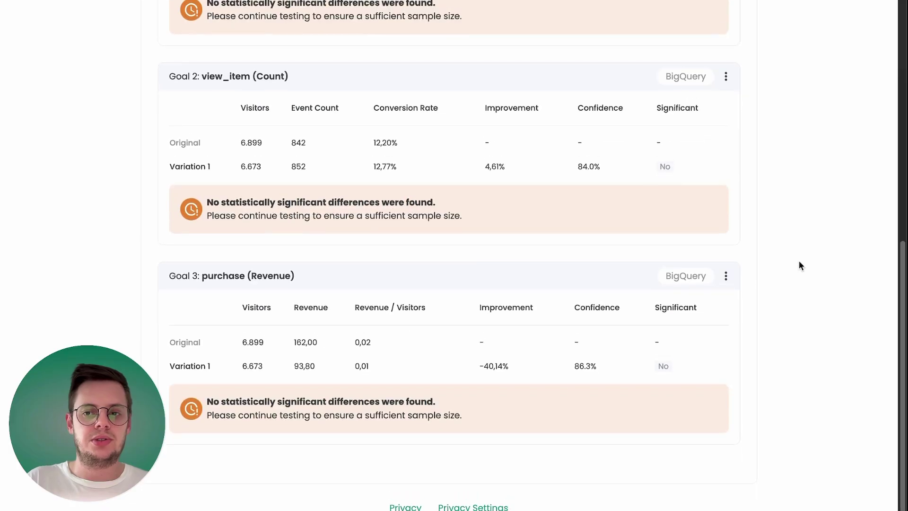